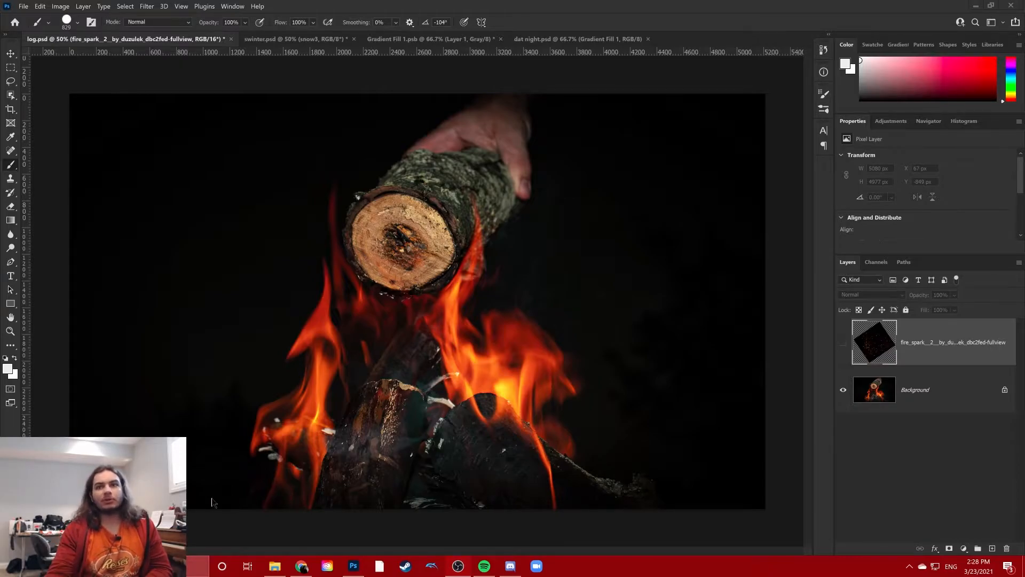
Show the fire spark layer above the campfire photo, set its blend mode to Lighten and lower its opacity to 51%.
left_click(842, 345)
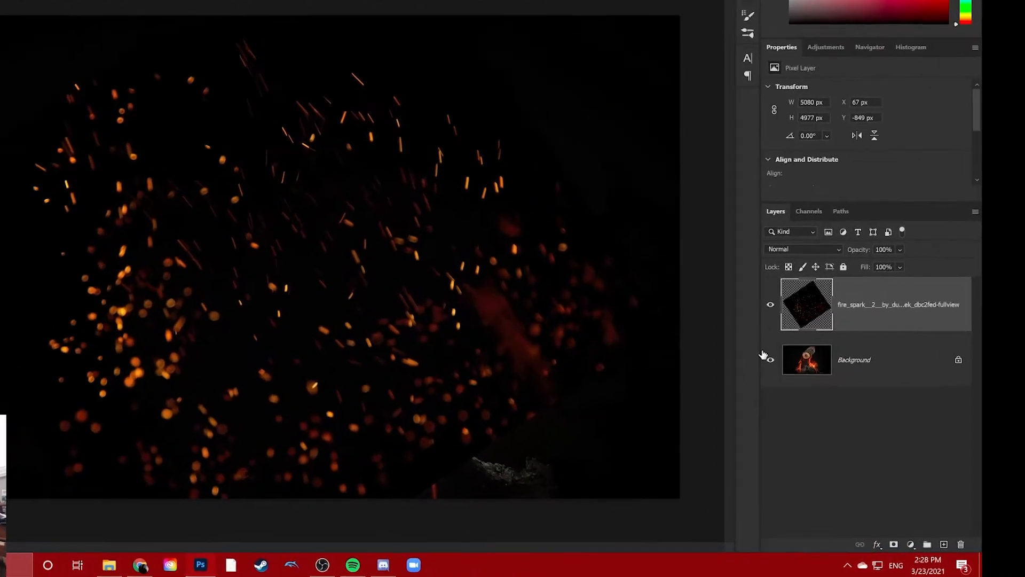
left_click(763, 325)
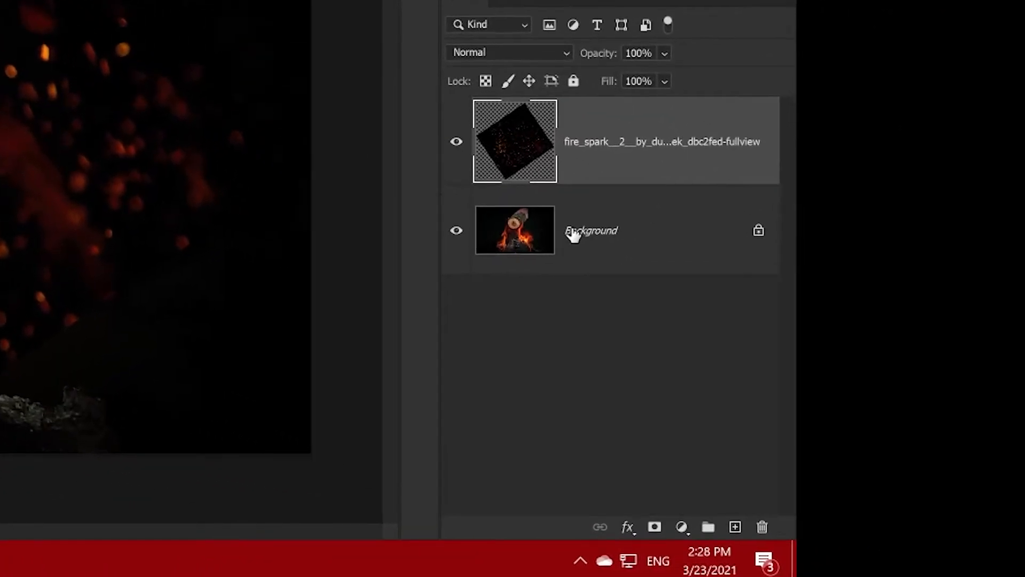
left_click(511, 131)
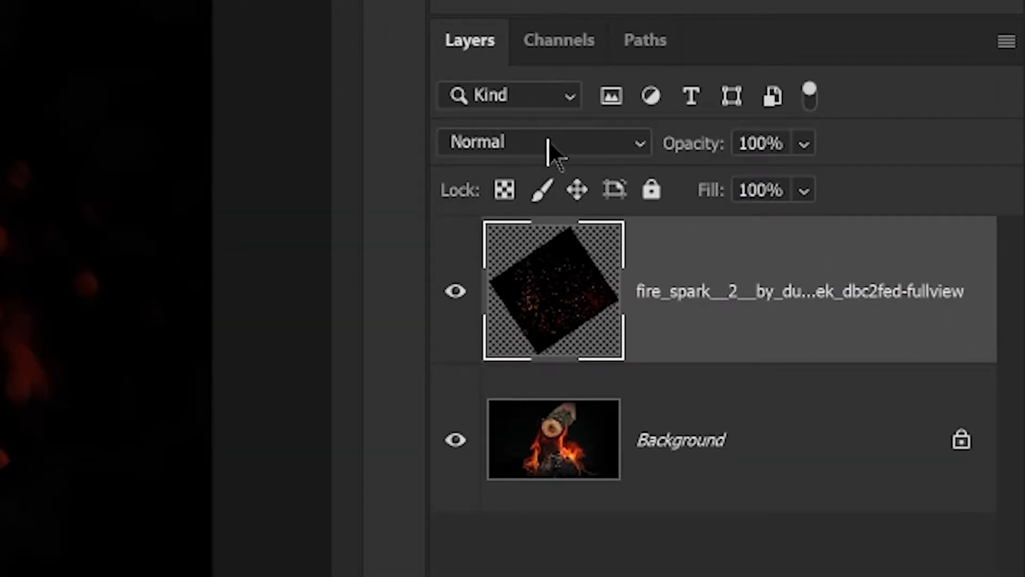
left_click(548, 143)
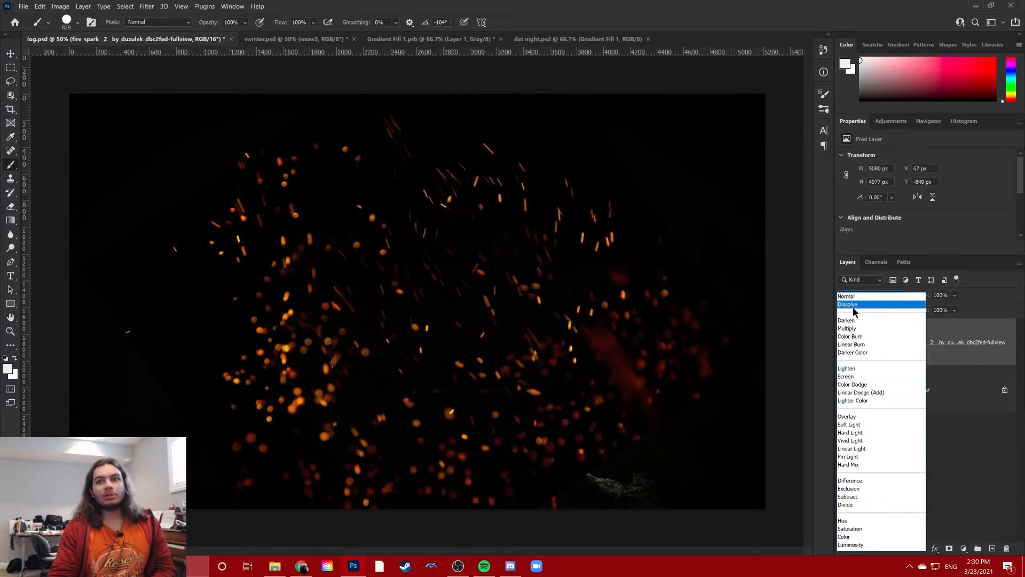
left_click(851, 372)
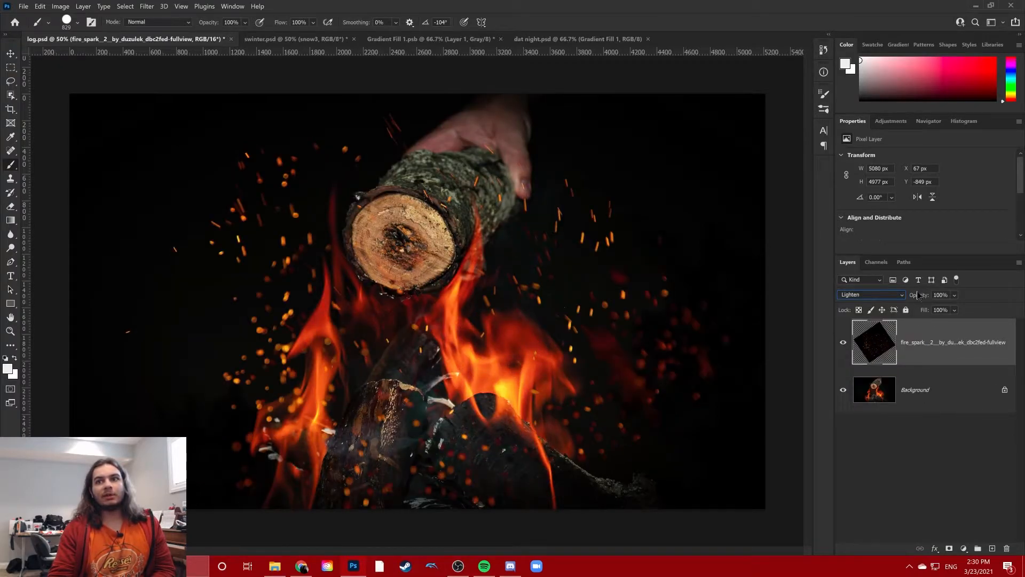
left_click_drag(919, 295, 893, 296)
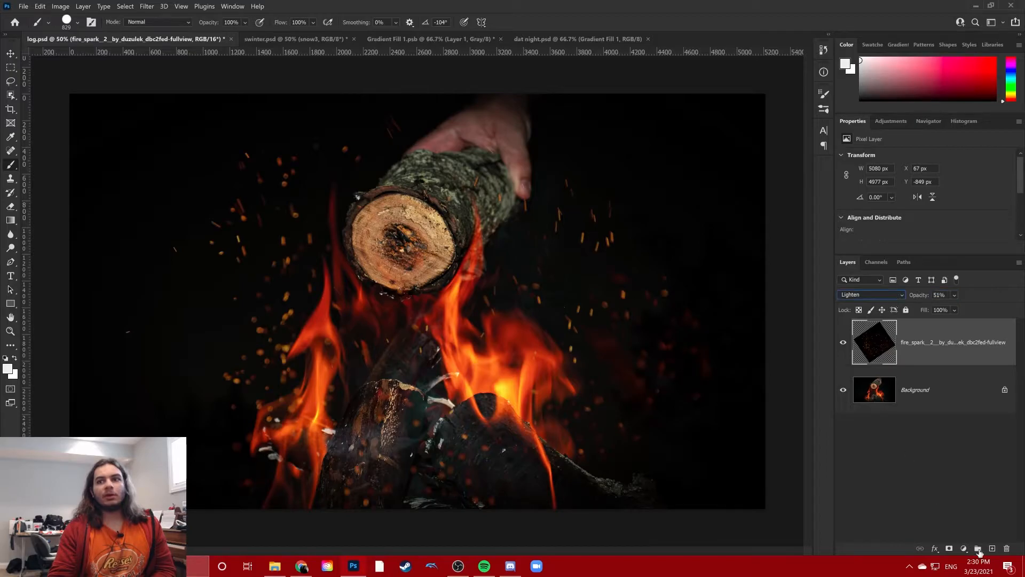
Add a layer mask to the spark layer and paint black over the lower logs and both outer sides of the photo.
left_click(950, 548)
key("d")
mouse_move(470, 419)
left_mouse_down()
mouse_move(367, 431)
mouse_move(309, 422)
mouse_move(487, 442)
mouse_move(419, 471)
mouse_move(385, 459)
mouse_move(432, 405)
mouse_move(549, 468)
mouse_move(545, 485)
mouse_move(490, 492)
mouse_move(447, 446)
left_mouse_up()
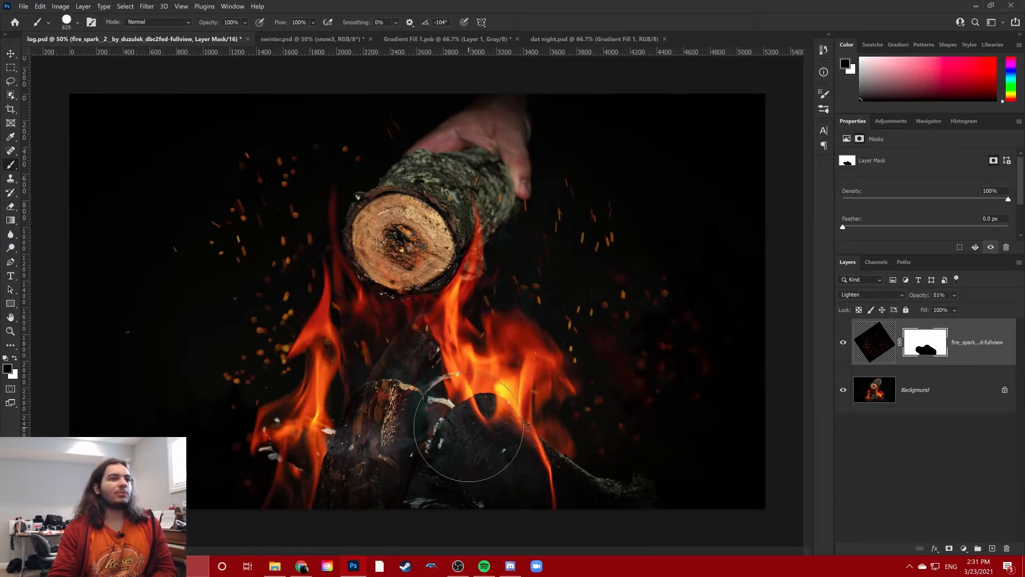
mouse_move(772, 276)
left_mouse_down()
mouse_move(773, 400)
mouse_move(753, 219)
mouse_move(757, 447)
left_mouse_up()
mouse_move(634, 277)
left_mouse_down()
mouse_move(803, 256)
mouse_move(655, 306)
mouse_move(608, 6)
left_mouse_up()
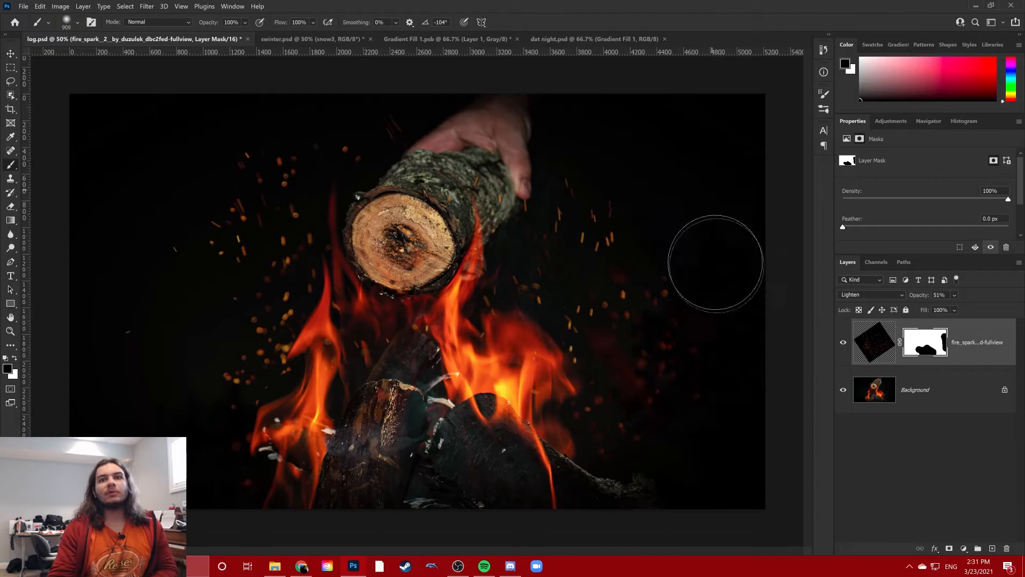
mouse_move(263, 457)
left_mouse_down()
mouse_move(114, 343)
mouse_move(103, 164)
left_mouse_up()
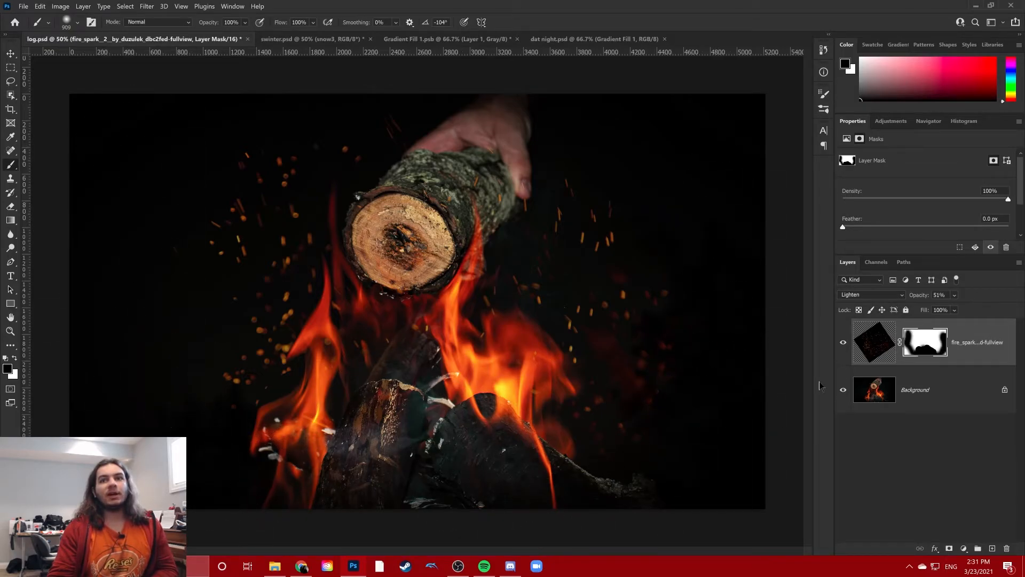
left_click(843, 343)
left_click(842, 342)
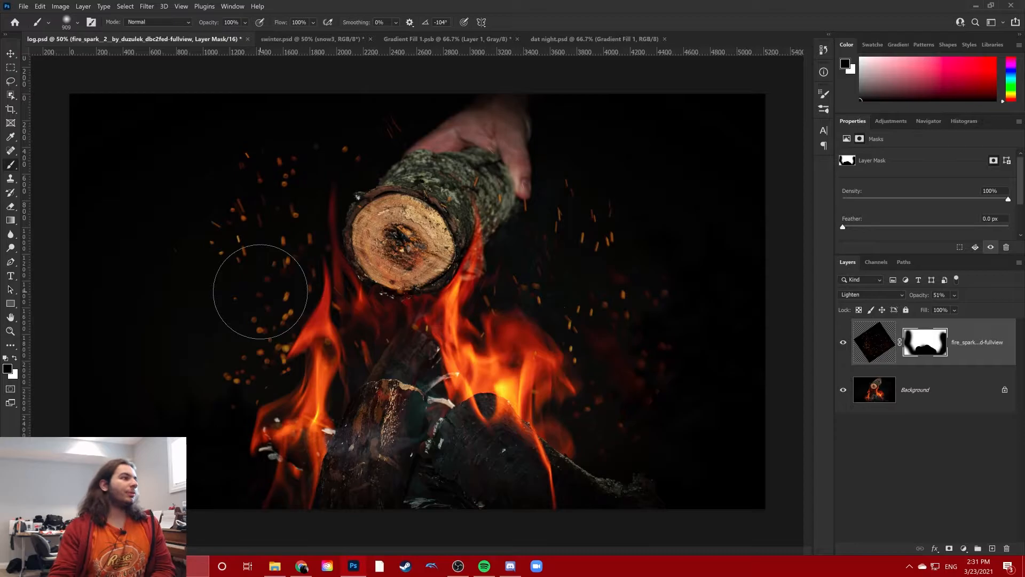
In swinter.psd, show the snow3 layer and set its blend mode to Screen.
left_click(274, 43)
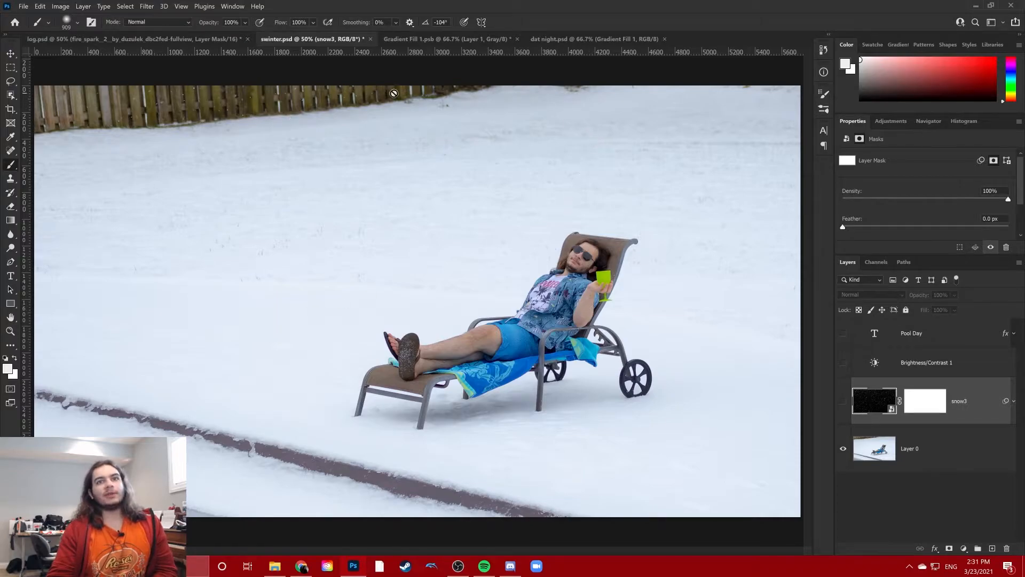
left_click(843, 401)
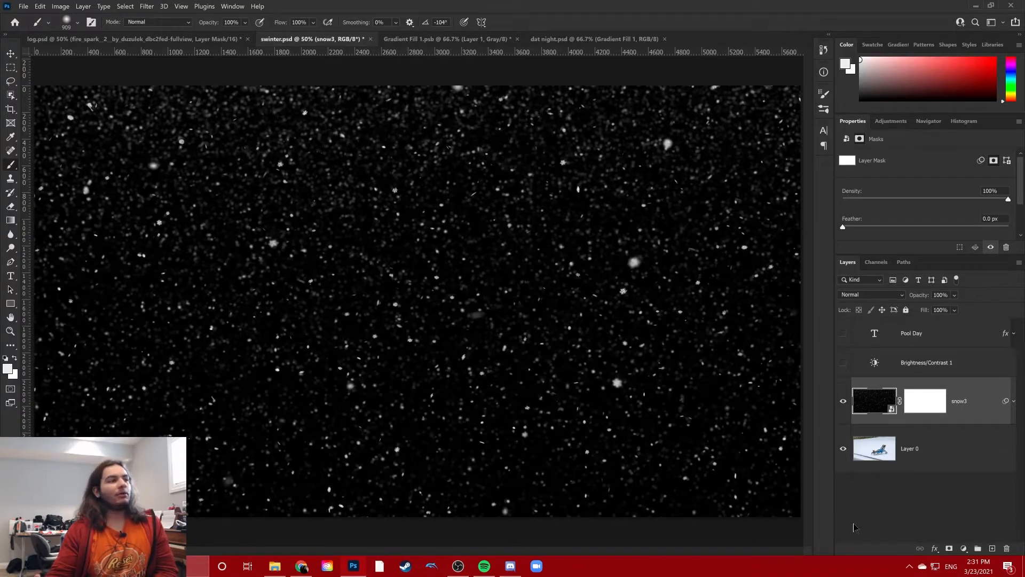
left_click(842, 400)
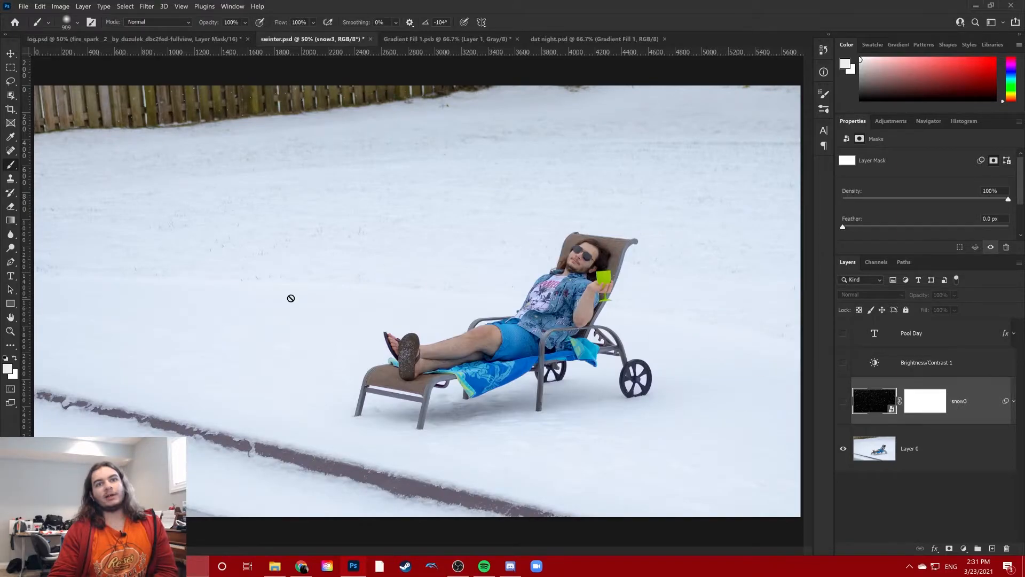
left_click(843, 401)
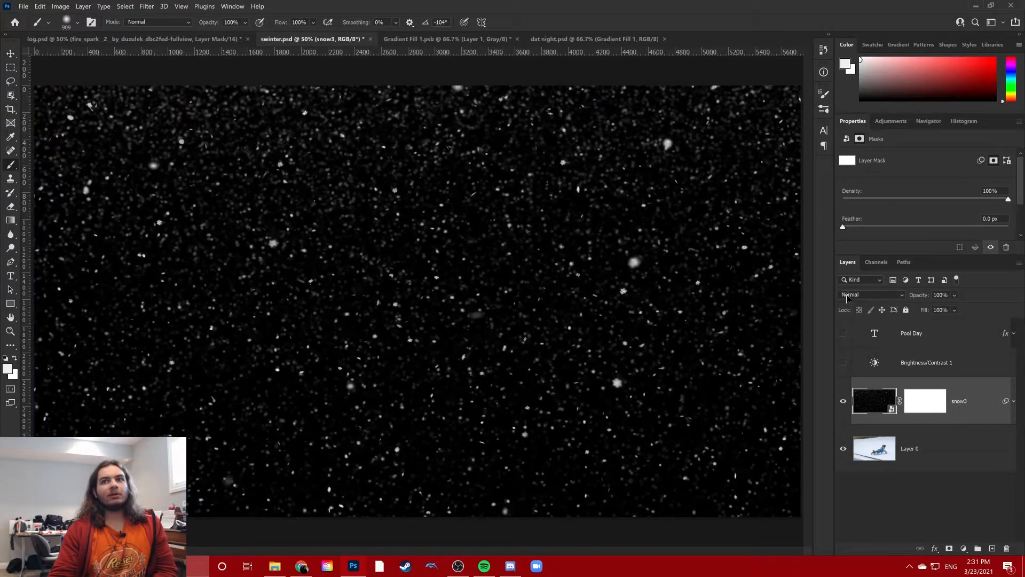
left_click(846, 297)
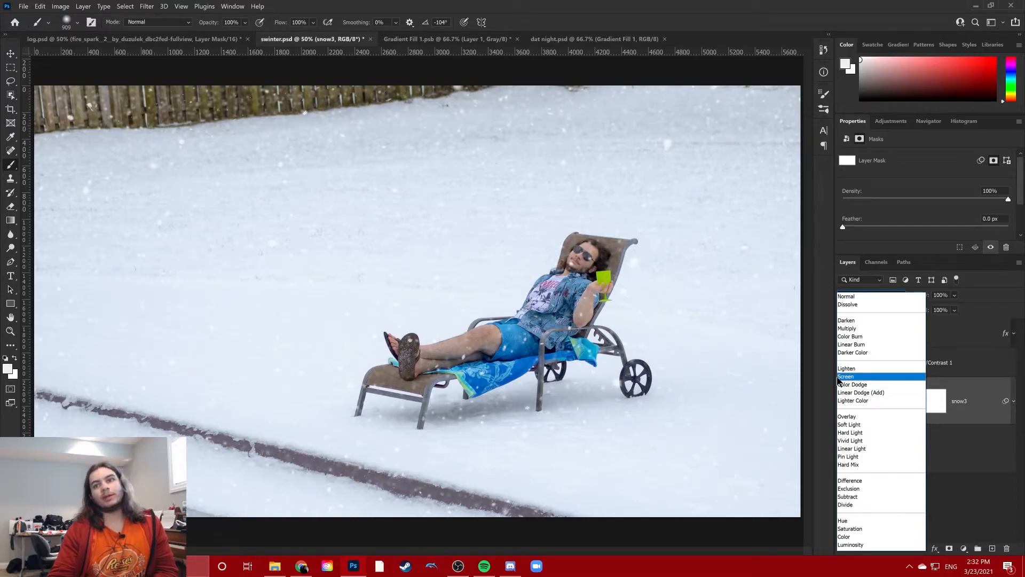
left_click(857, 377)
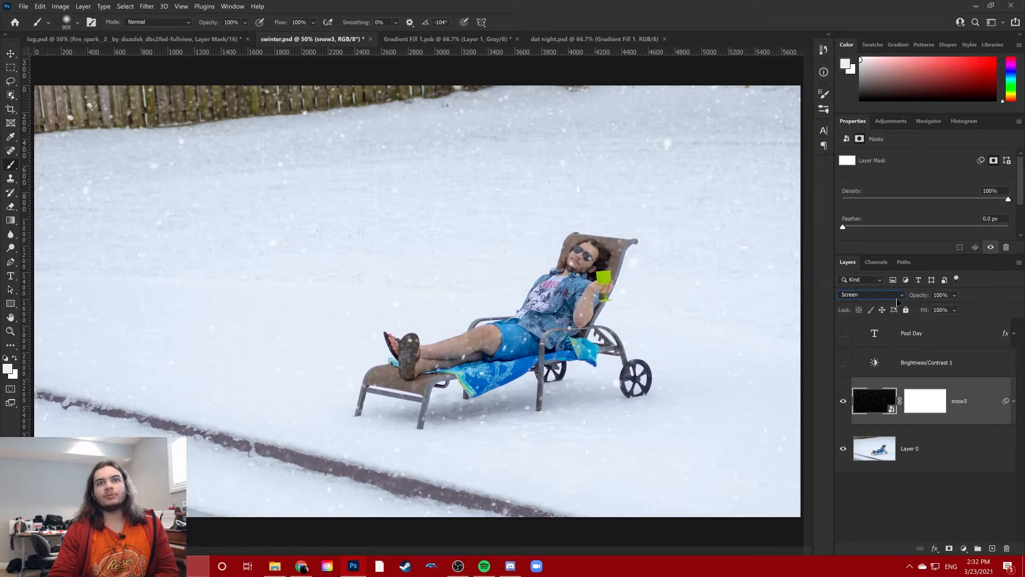
Lower the snow3 layer's opacity to 48% and turn on its Motion Blur smart filter.
left_click_drag(921, 298, 890, 298)
left_click(1014, 401)
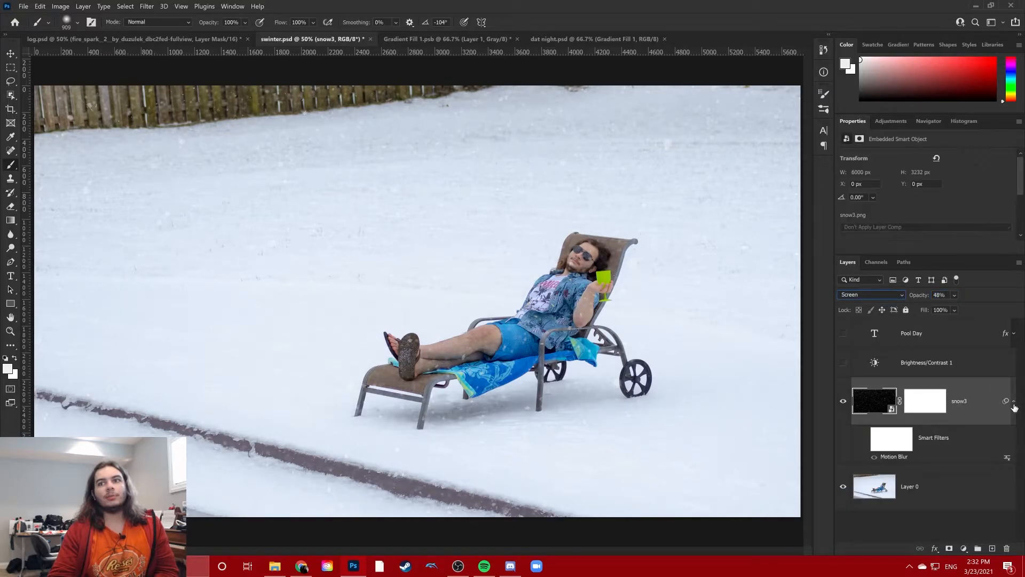
left_click(864, 447)
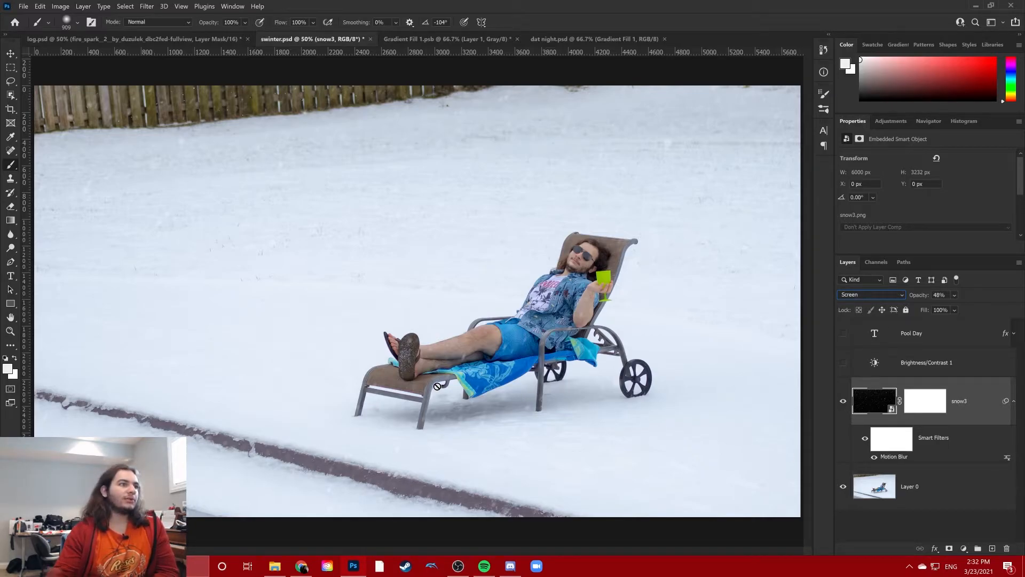
Try the Normal blend mode on the snow3 layer for comparison and return it to Screen.
left_click(858, 295)
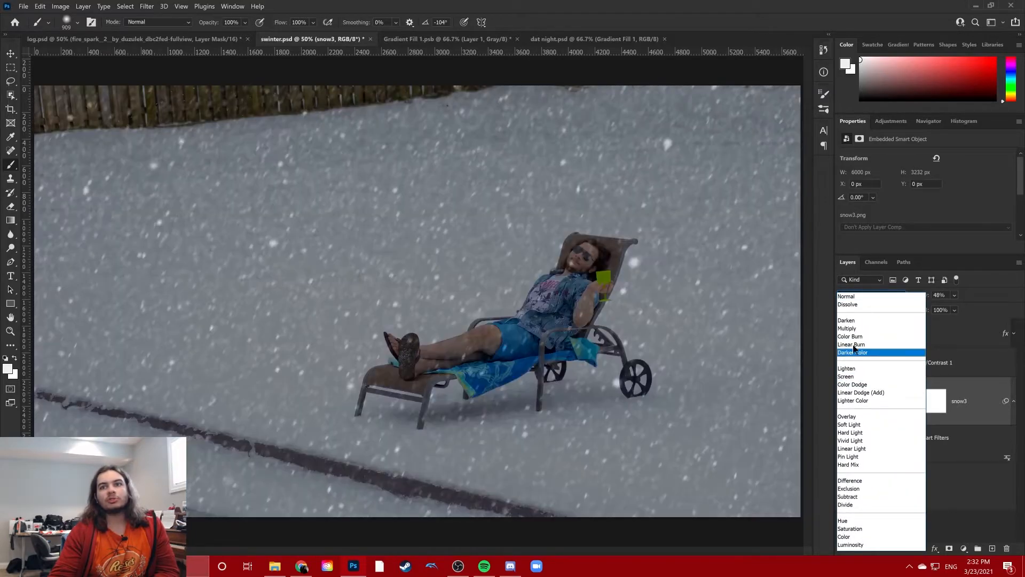
left_click(846, 296)
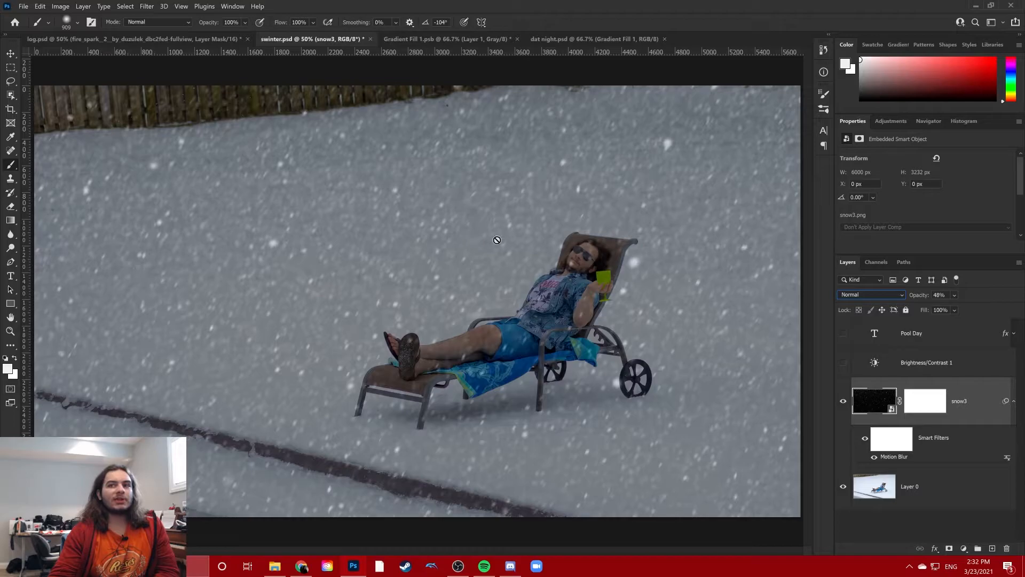
left_click(859, 294)
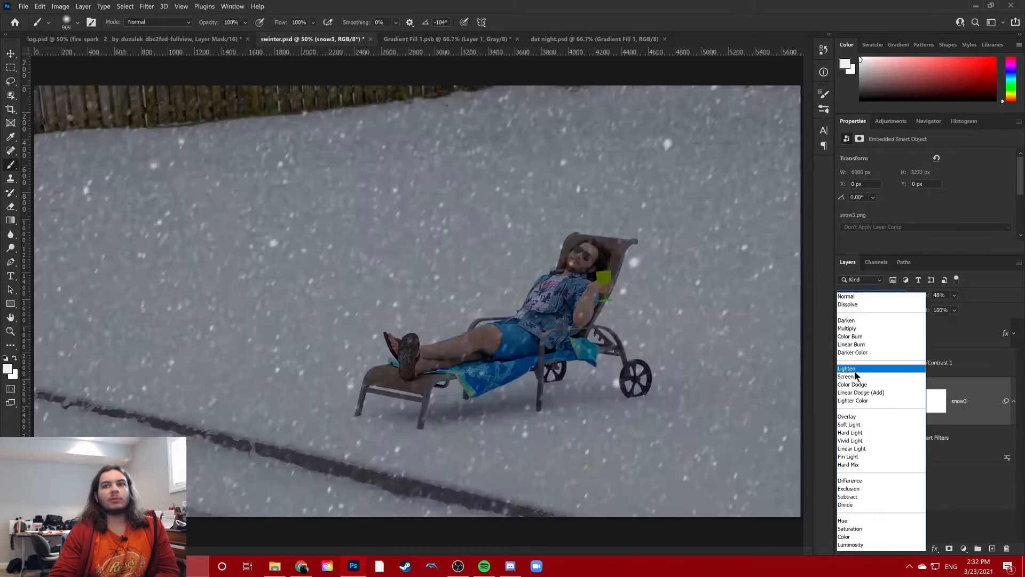
left_click(854, 371)
left_click(859, 295)
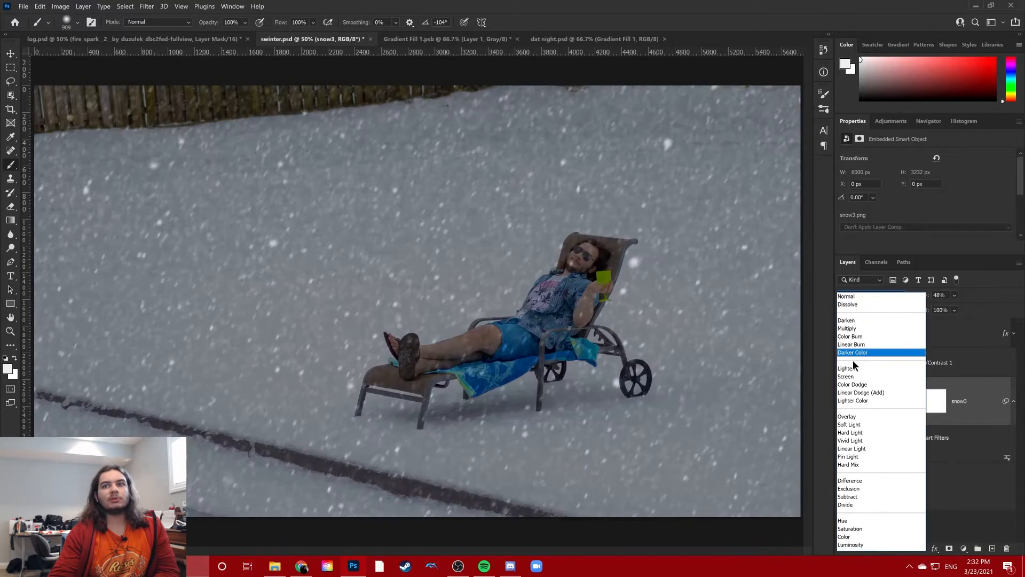
left_click(854, 368)
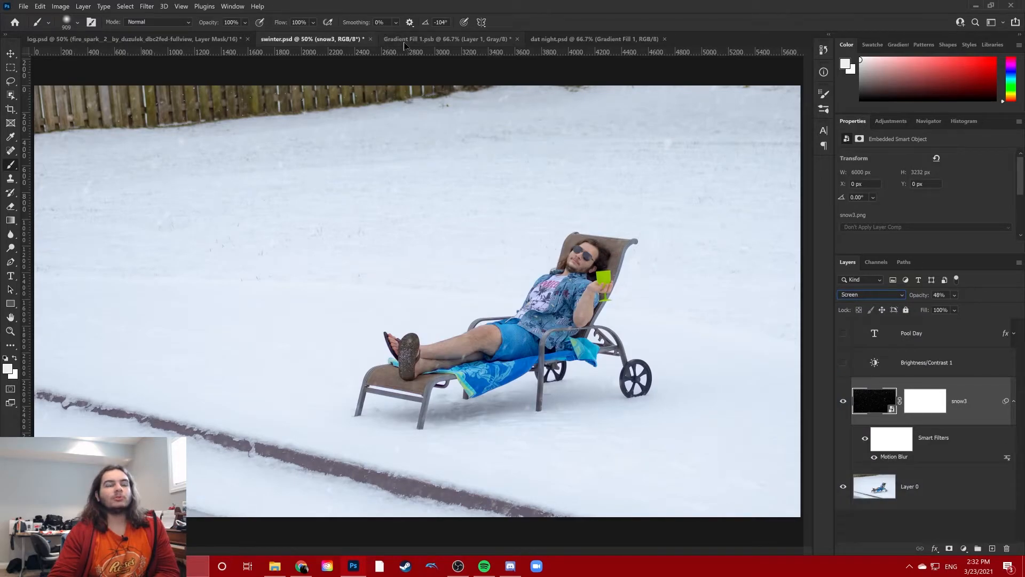
left_click(862, 296)
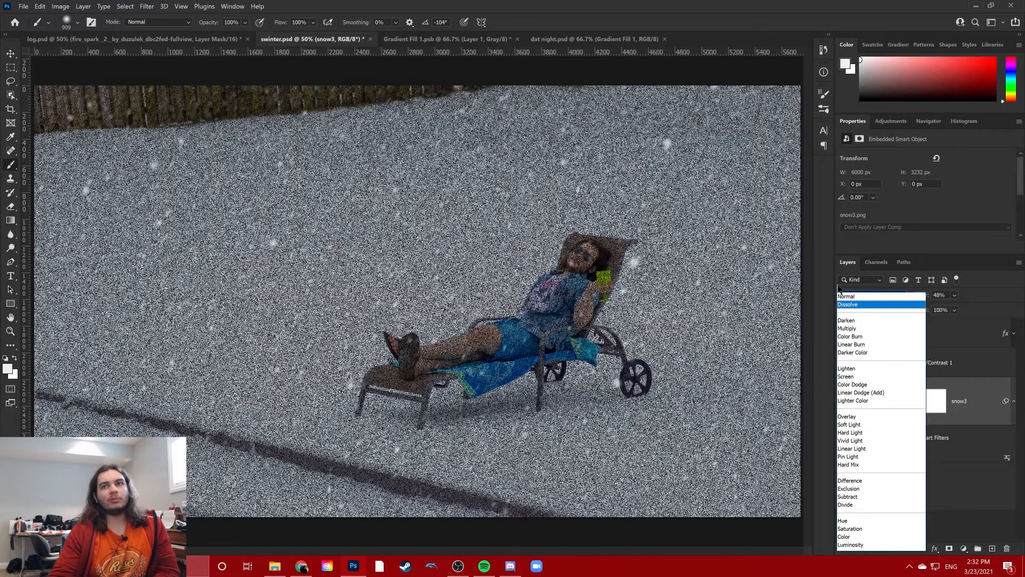
left_click(838, 287)
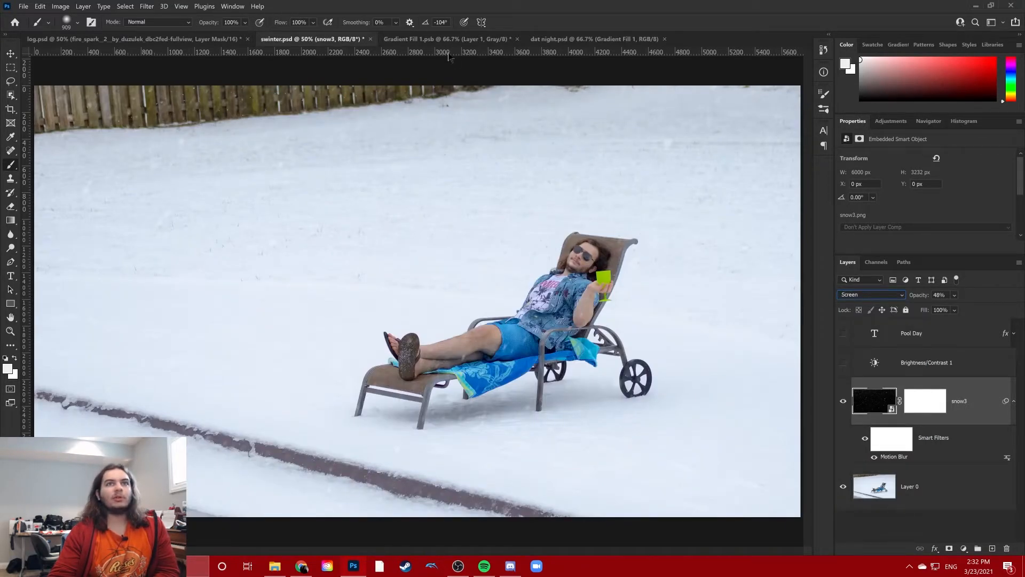
In Gradient Fill 1.psb, show and select the old film texture layer above the vinyl record.
left_click(446, 39)
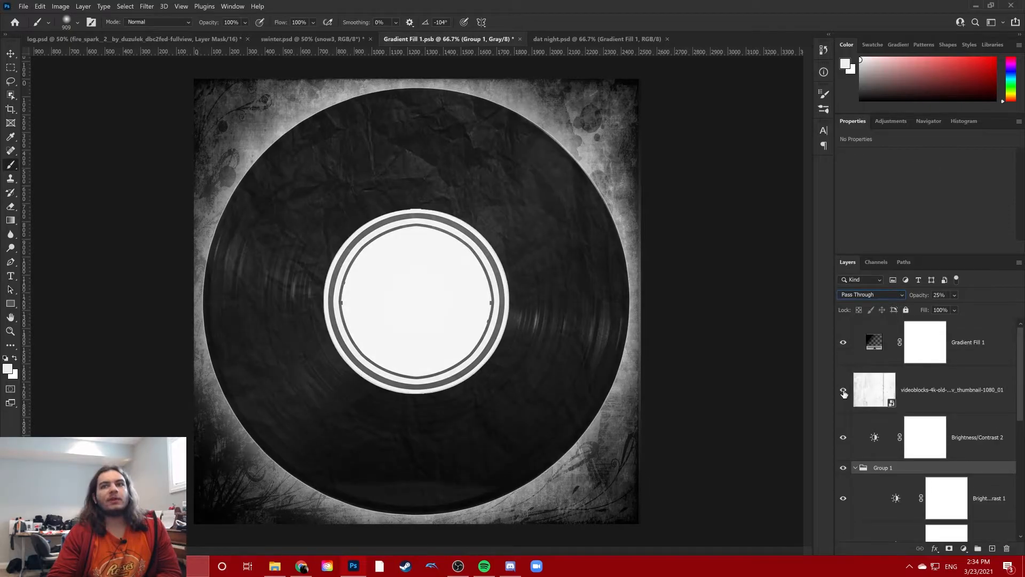
left_click(843, 392)
left_click(865, 404)
Try the Normal blend mode on the old film texture layer and return it to Multiply.
left_click(867, 297)
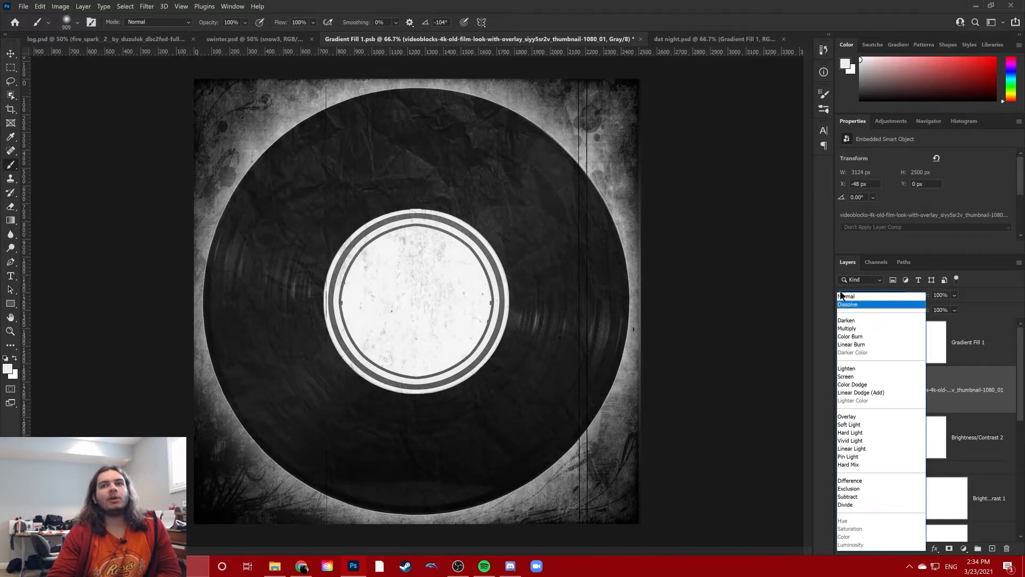
left_click(852, 282)
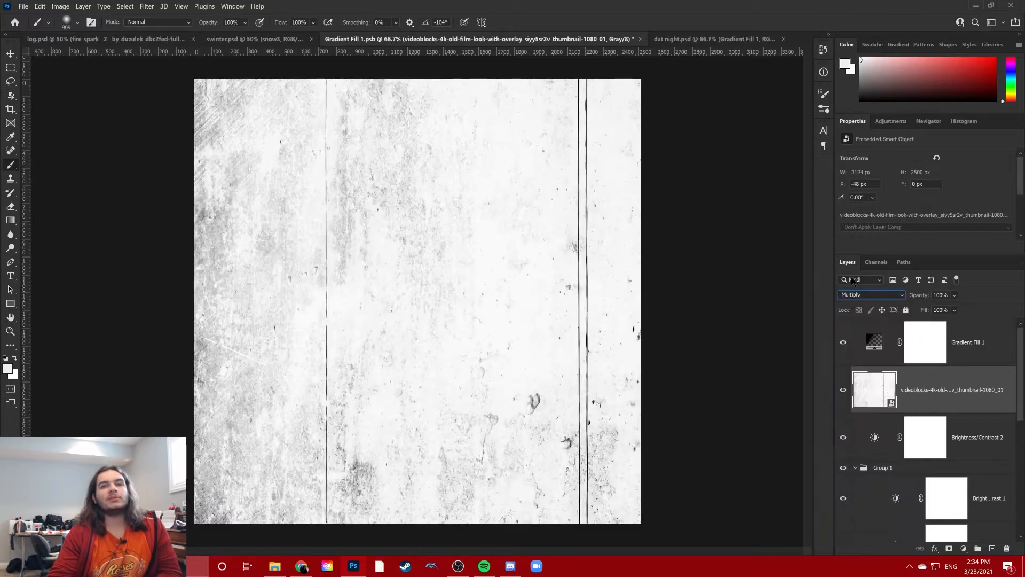
left_click(860, 296)
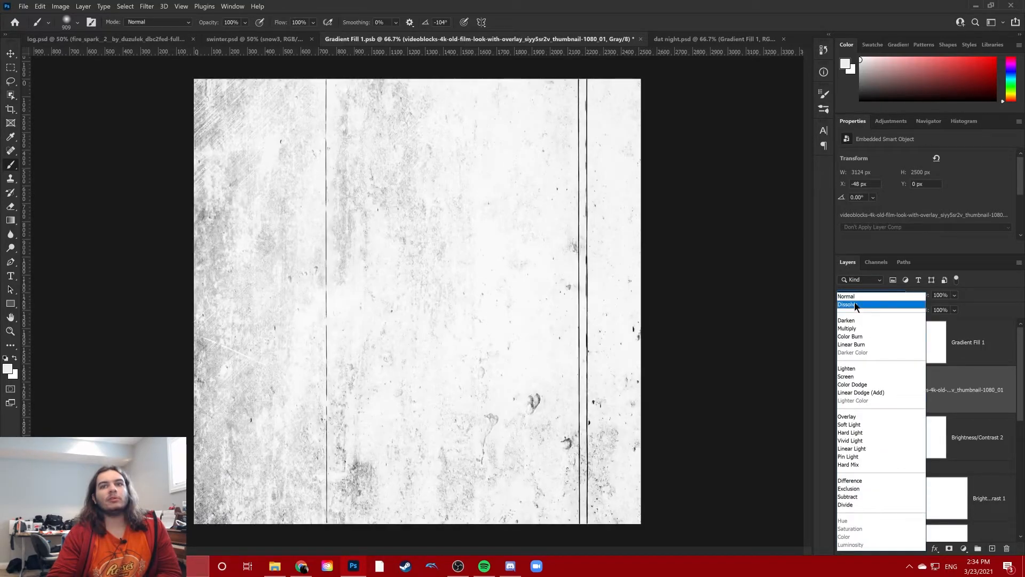
left_click(854, 298)
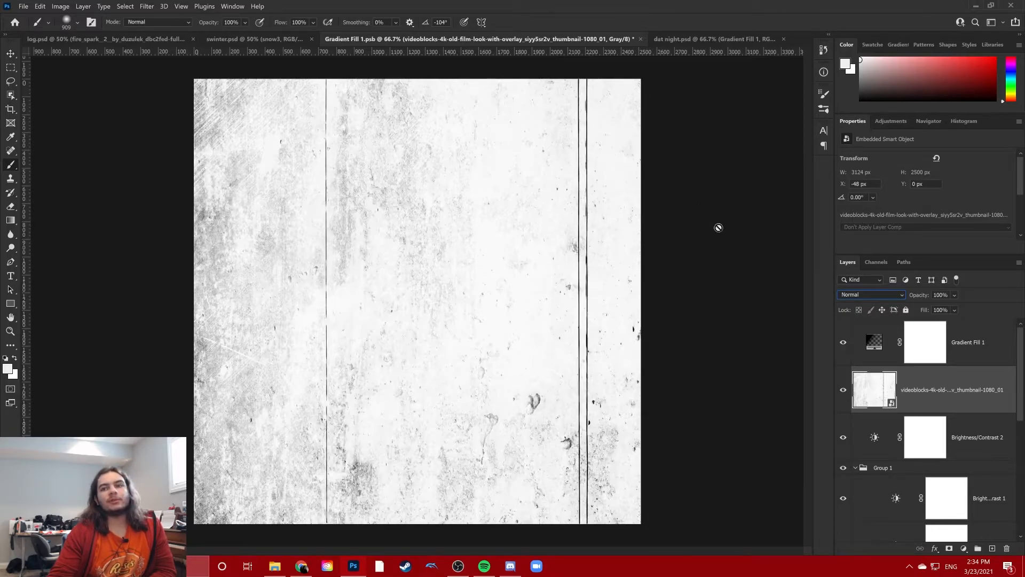
left_click(879, 295)
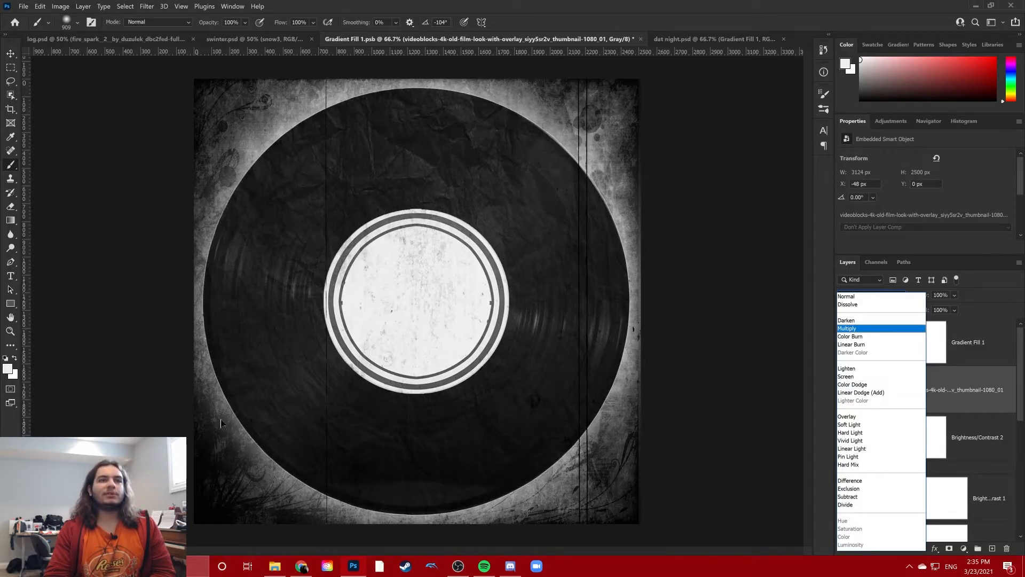
left_click(845, 329)
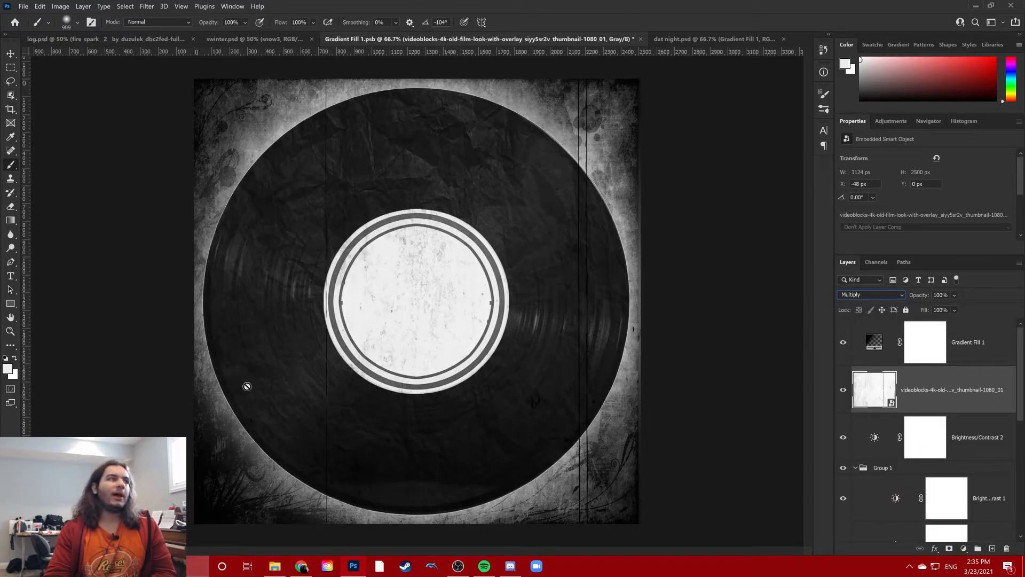
Review the record design's lower layers and revisit log.psd and swinter.psd to compare the blended overlays.
scroll(924, 405, "down", 2)
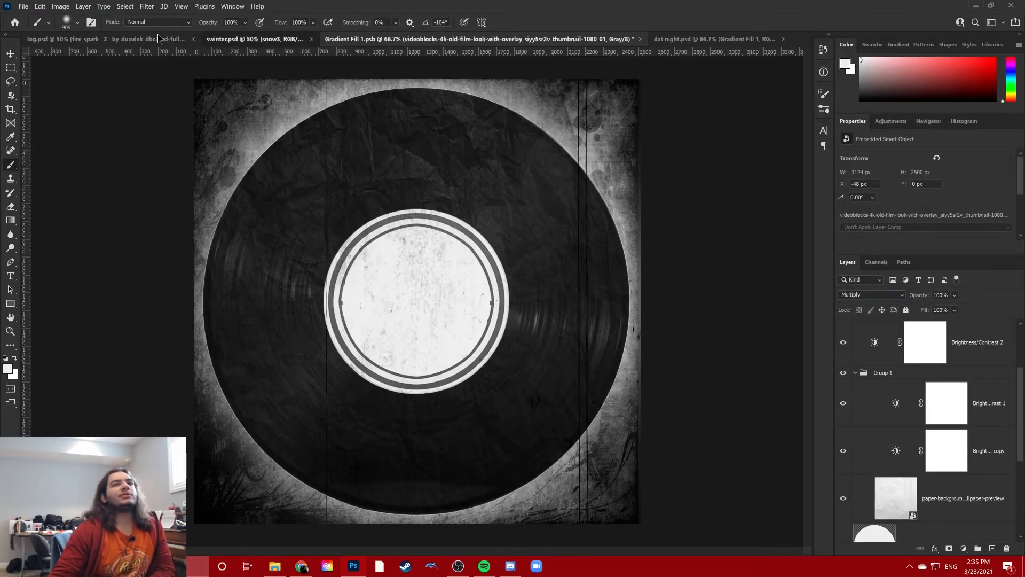
left_click(251, 39)
left_click(131, 36)
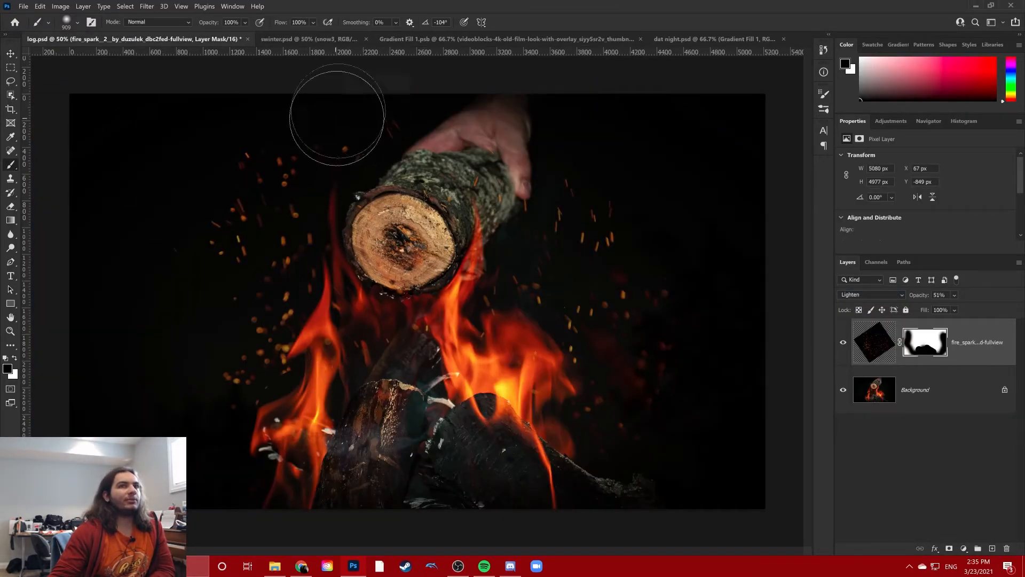
left_click(293, 41)
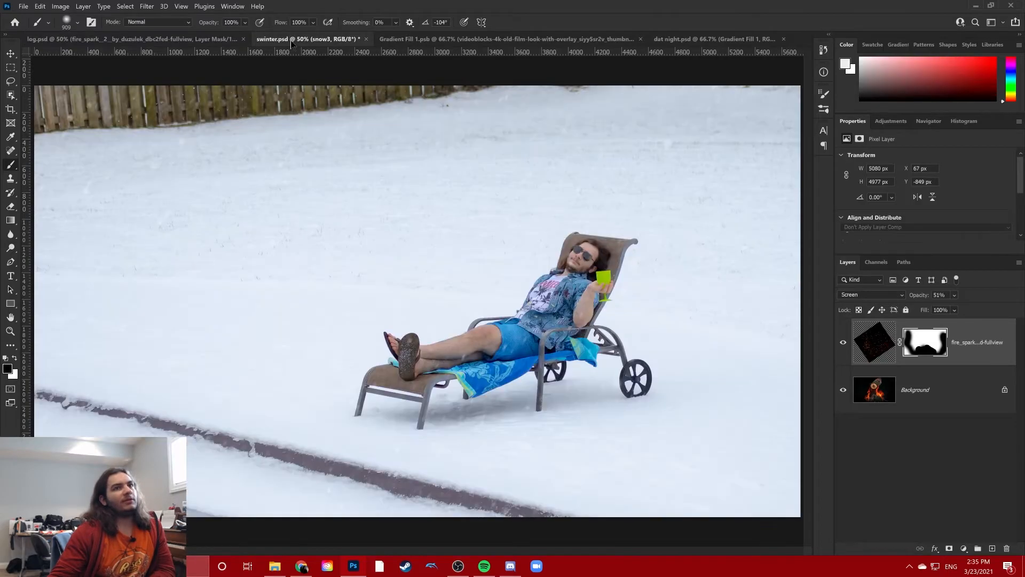
Revisit the record design in Gradient Fill 1.psb, and in log.psd preview other blend modes on the fire spark layer, keeping Lighten.
left_click(429, 42)
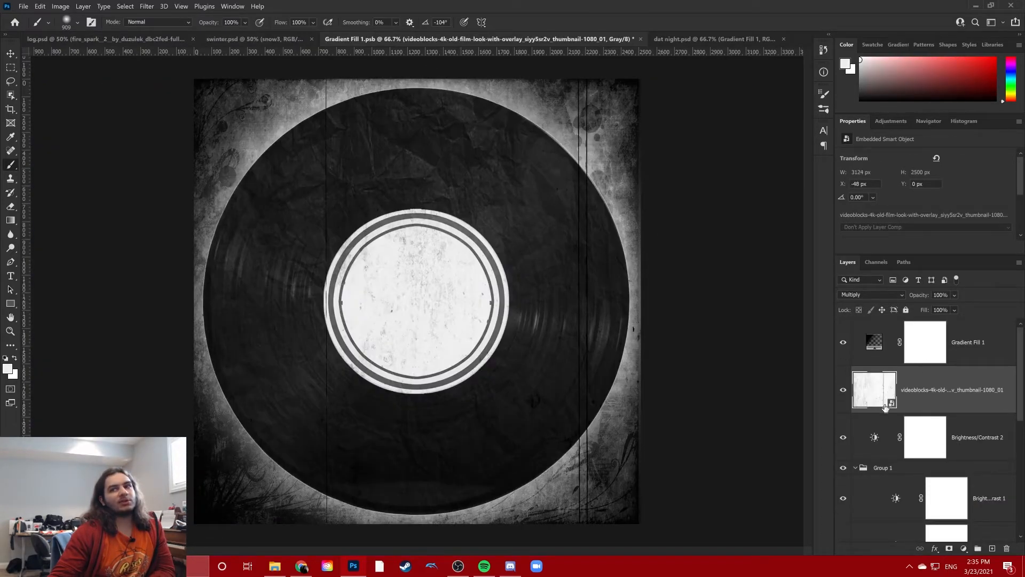
scroll(887, 405, "down", 1)
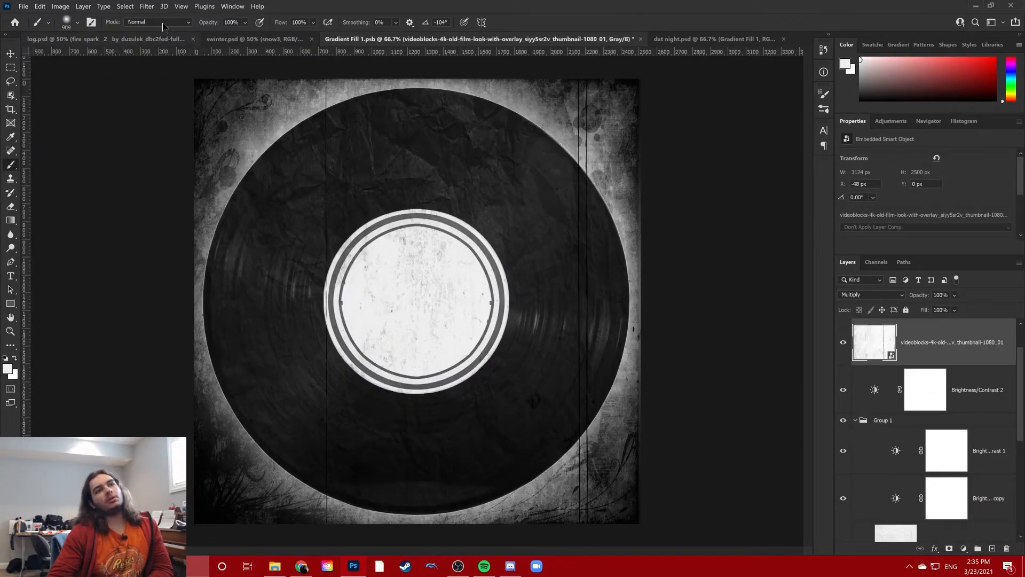
left_click(143, 40)
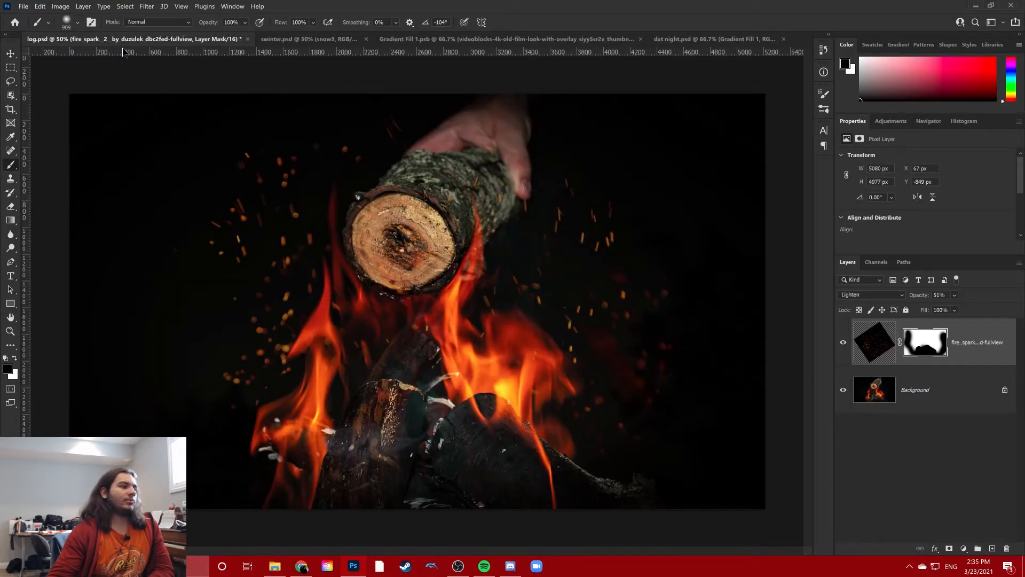
left_click(843, 295)
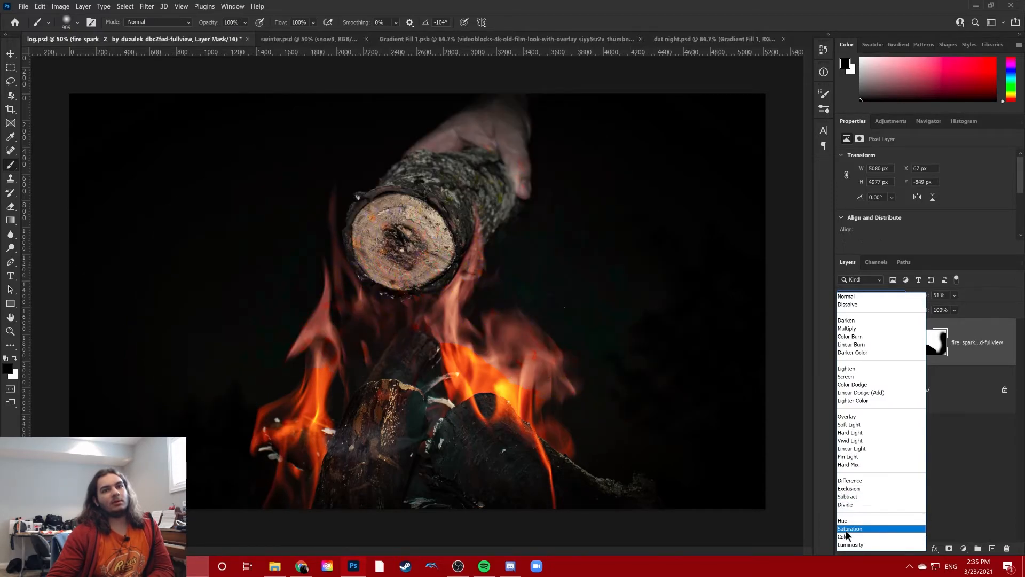
left_click(846, 368)
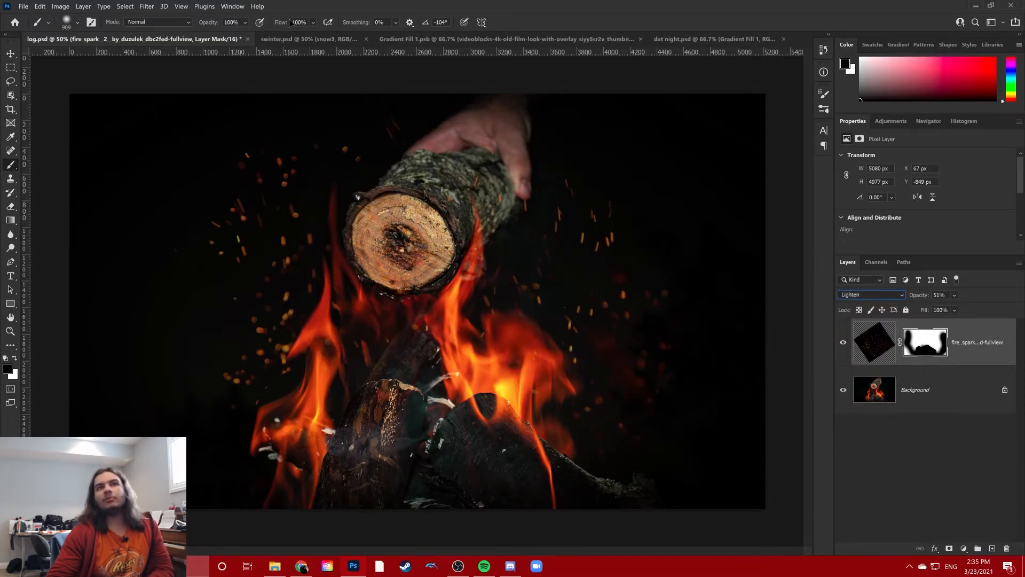
Compare the blended overlays in swinter.psd and Gradient Fill 1.psb, and return to log.psd.
left_click(288, 40)
left_click(217, 39)
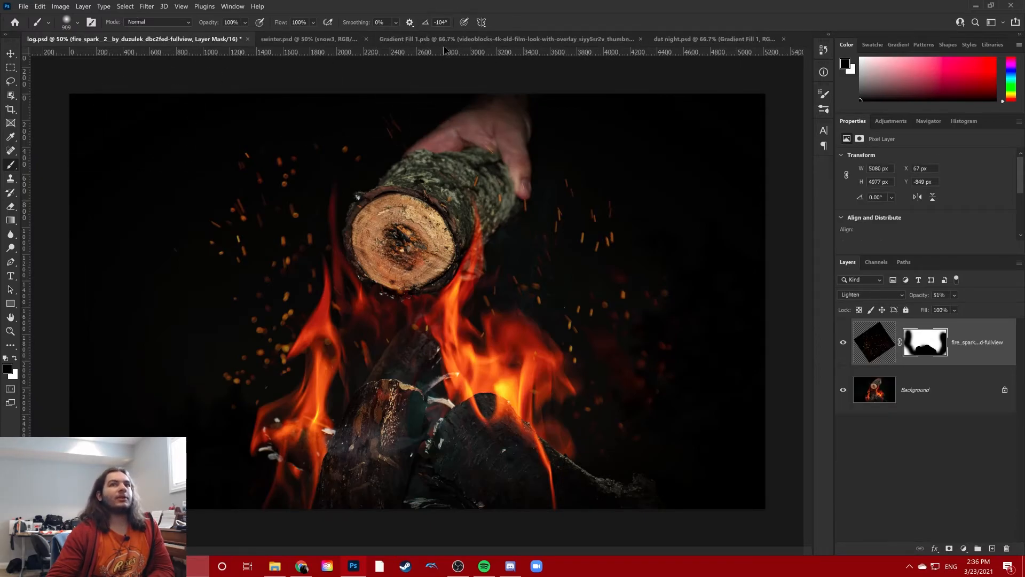
left_click(443, 40)
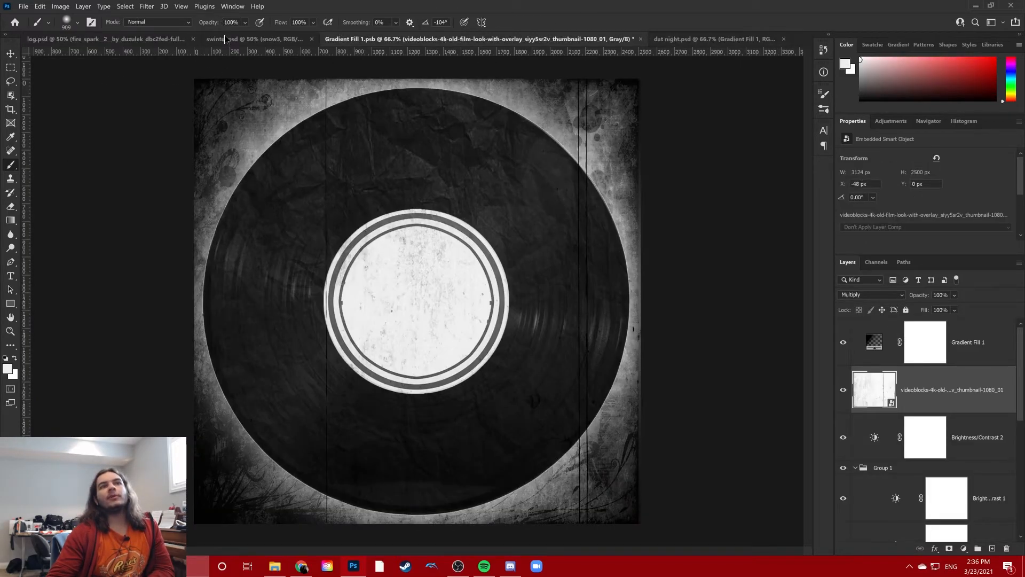
left_click(220, 39)
left_click(160, 39)
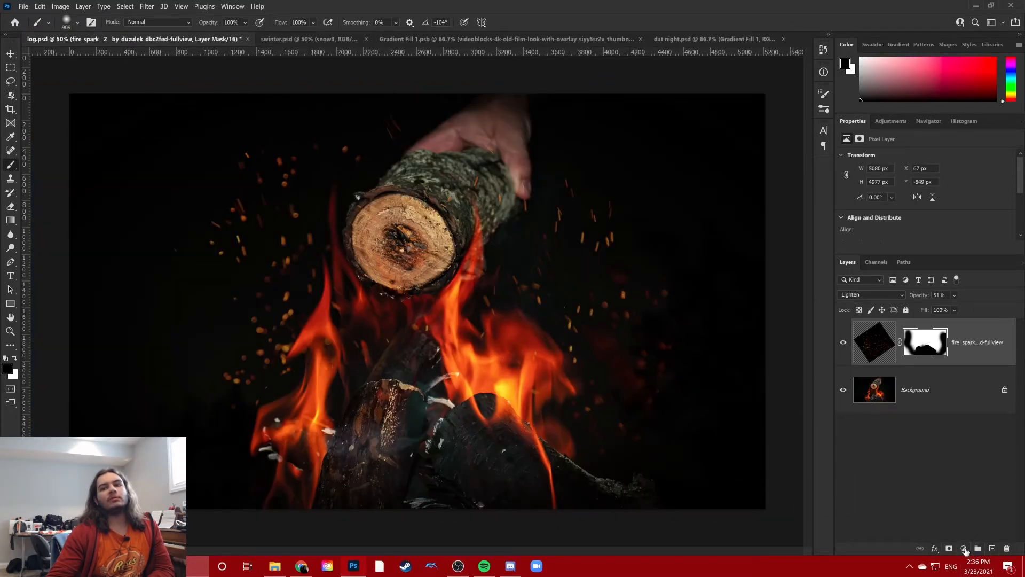
Add a vivid orange-red Solid Color fill layer above the fire spark layer in log.psd.
left_click(964, 549)
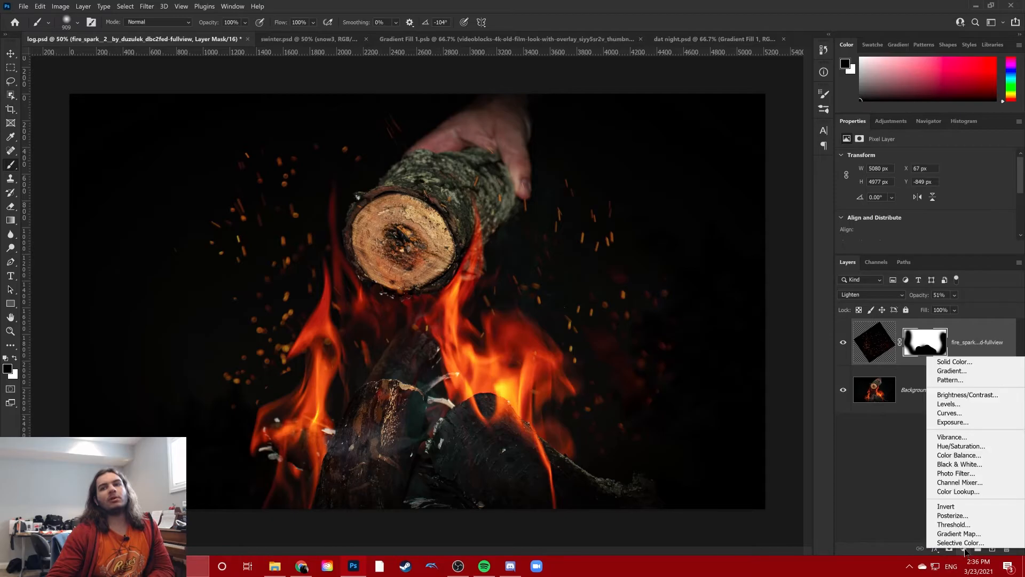
left_click(961, 361)
left_click_drag(833, 337, 815, 354)
left_click_drag(860, 304, 871, 368)
left_click_drag(868, 382, 862, 395)
left_click_drag(806, 335, 849, 308)
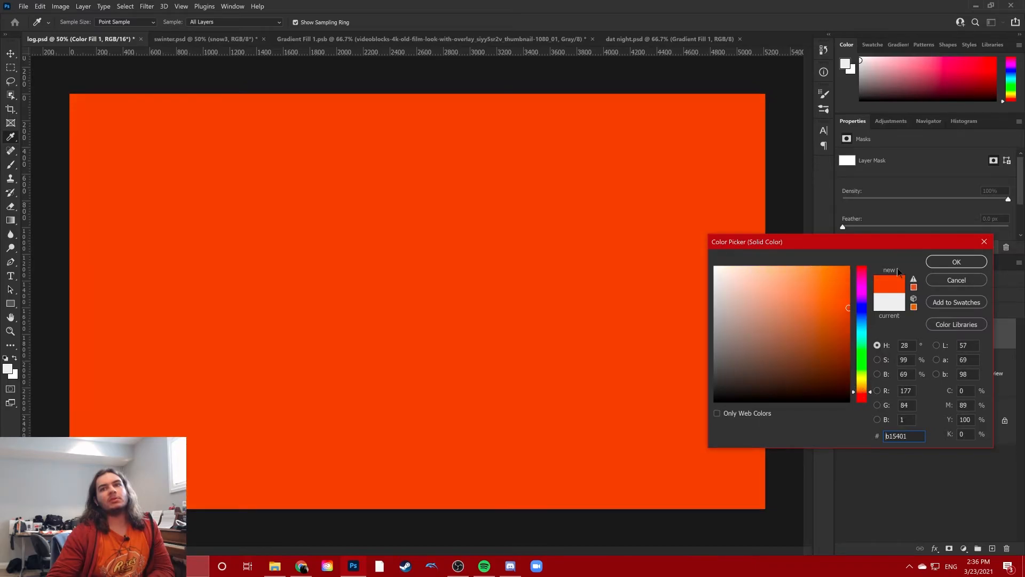
left_click(946, 265)
Preview blend modes such as Difference on the solid color fill layer, and delete that layer.
left_click(855, 295)
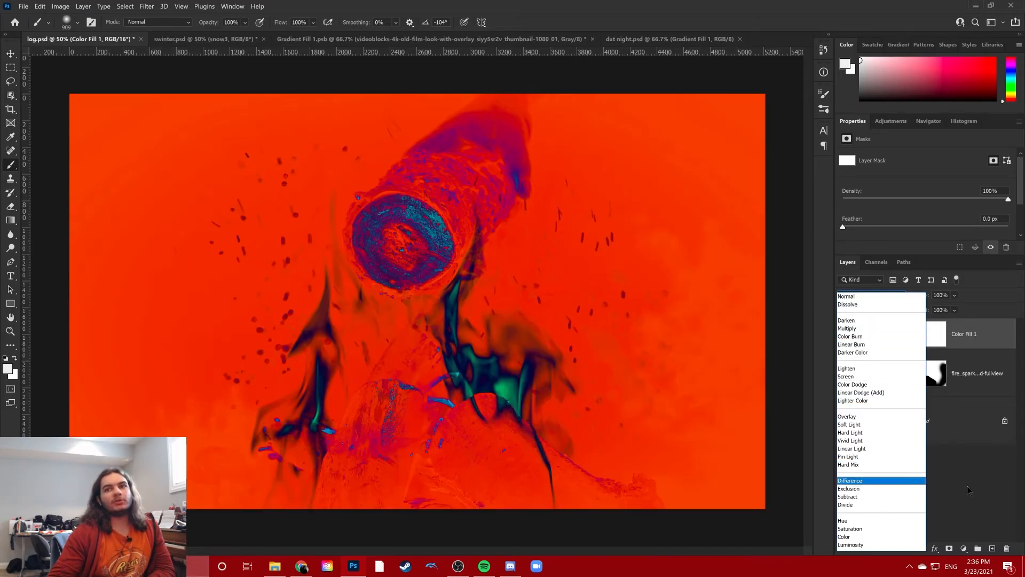
left_click(854, 297)
left_click(855, 296)
left_click_drag(985, 331, 1007, 545)
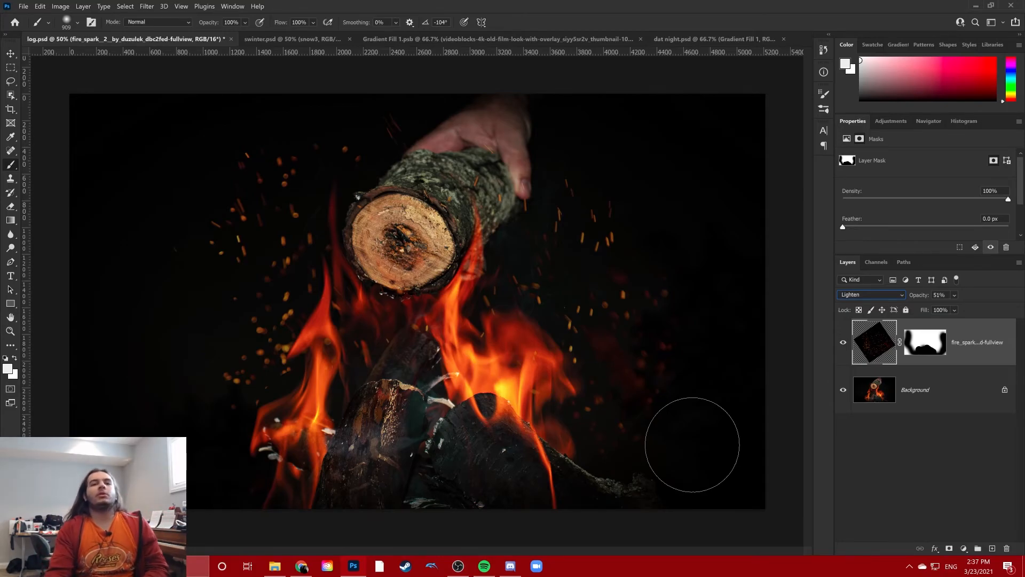
Preview blend modes such as Multiply on the fire spark layer, keep Lighten, and review the swinter.psd and Gradient Fill 1.psb overlays again.
left_click(855, 296)
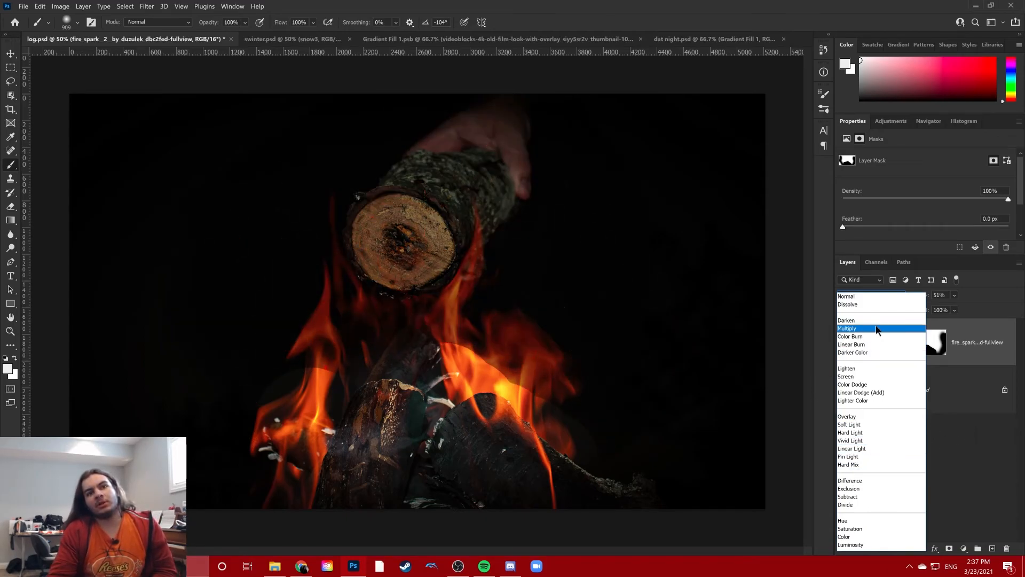
left_click(902, 368)
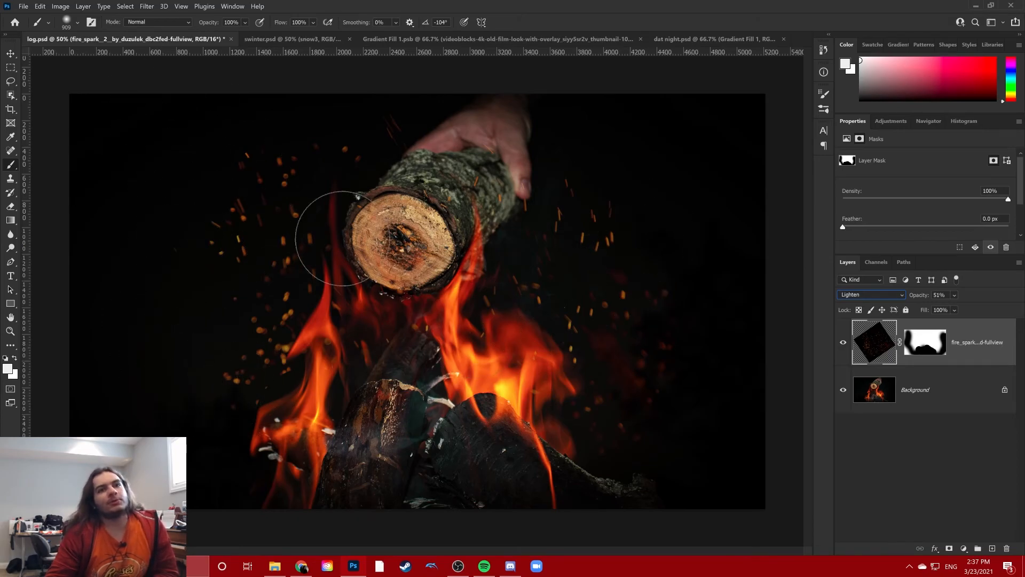
left_click(291, 41)
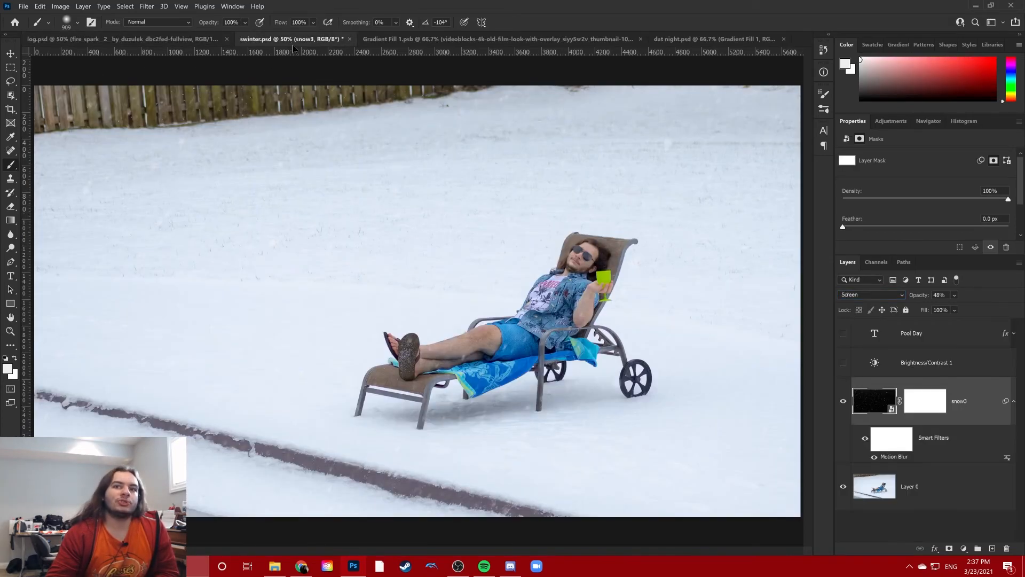
left_click(419, 42)
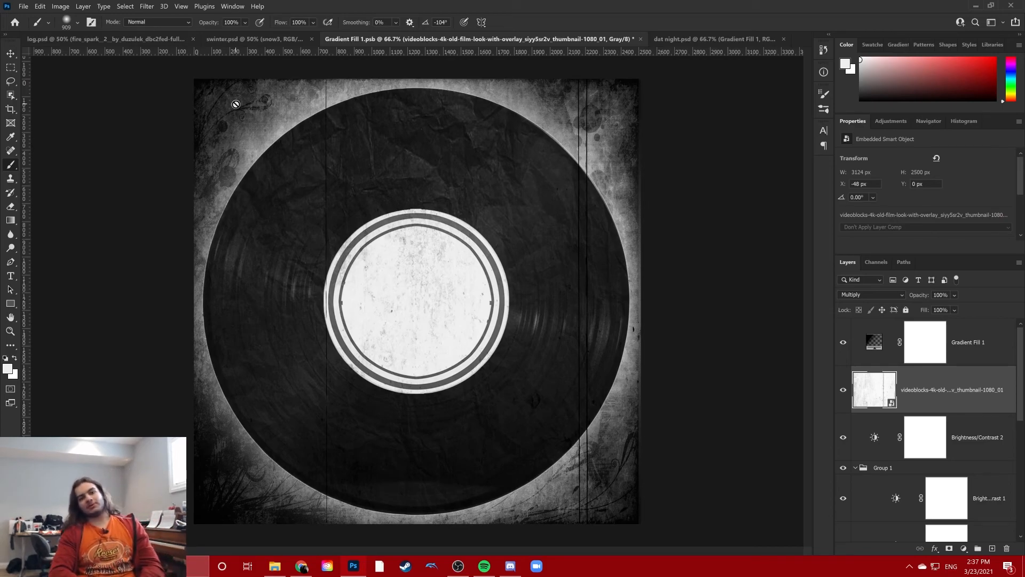
left_click(271, 41)
left_click(183, 40)
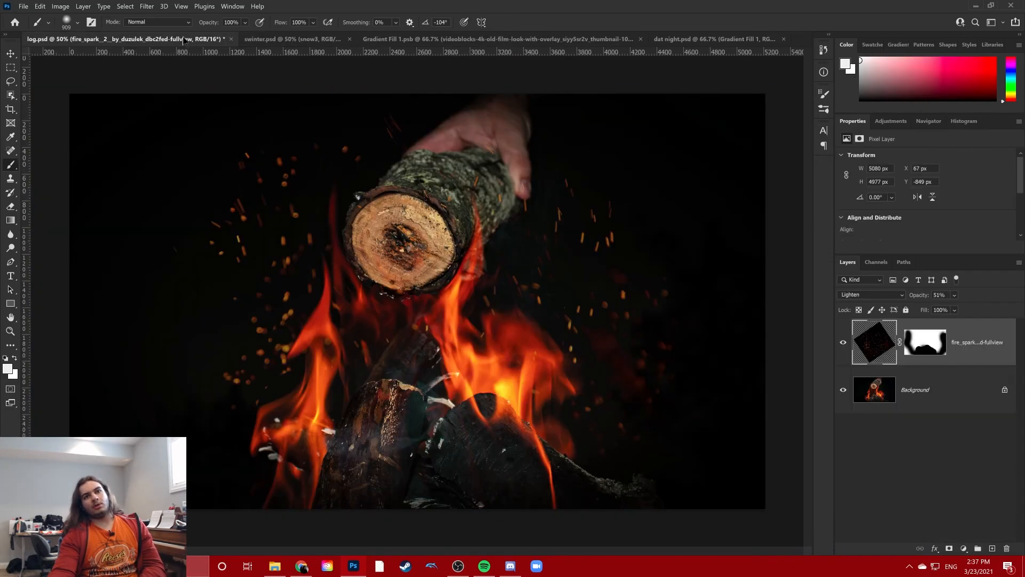